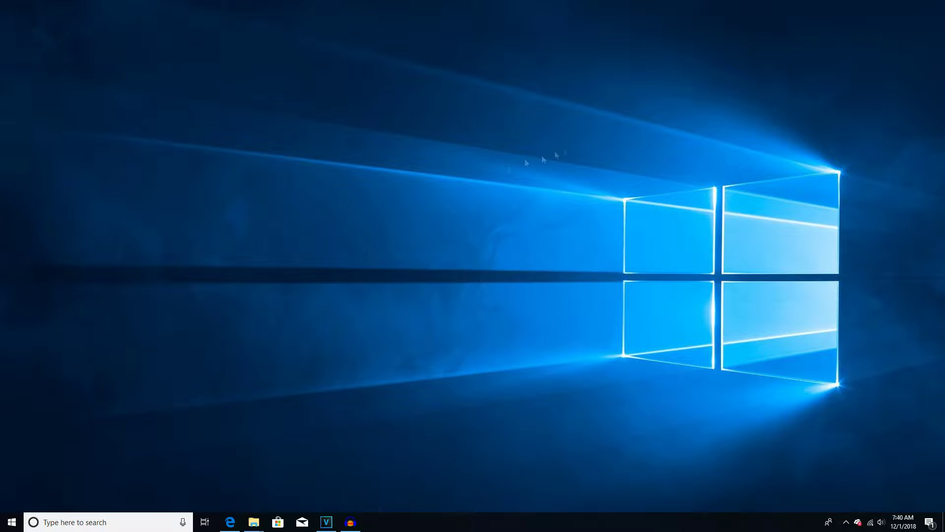
Open Advanced display settings to see the G276HL running 1920 × 1080 at 60 Hz.
click(131, 522)
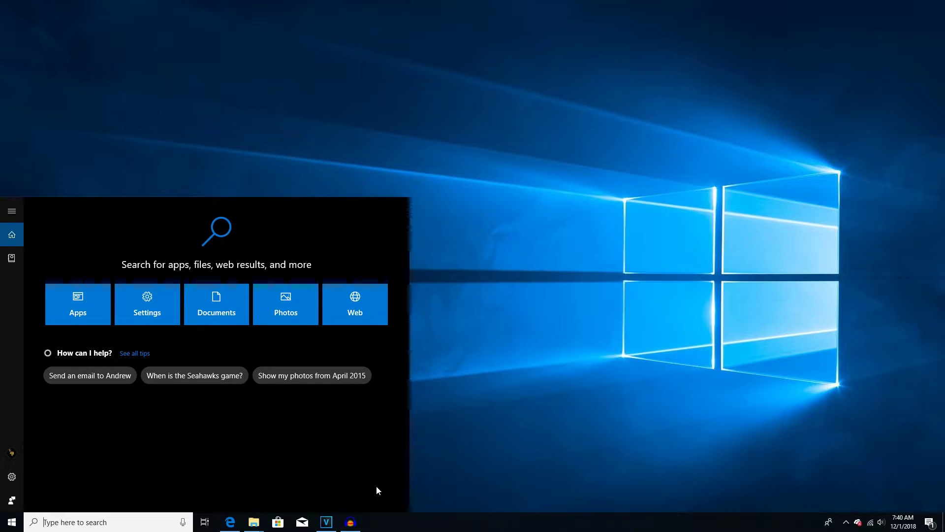
text(dispay)
key(Return)
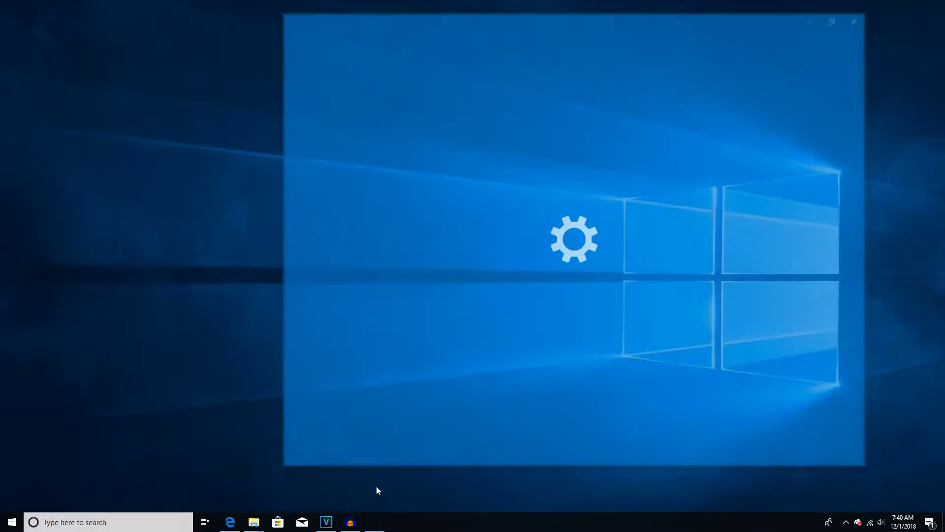
scroll(512, 410, down, 2)
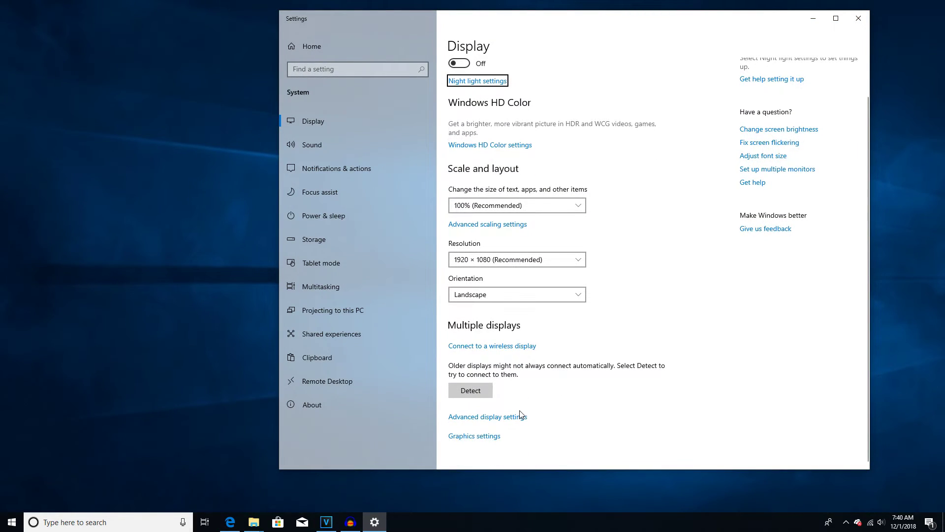
click(517, 417)
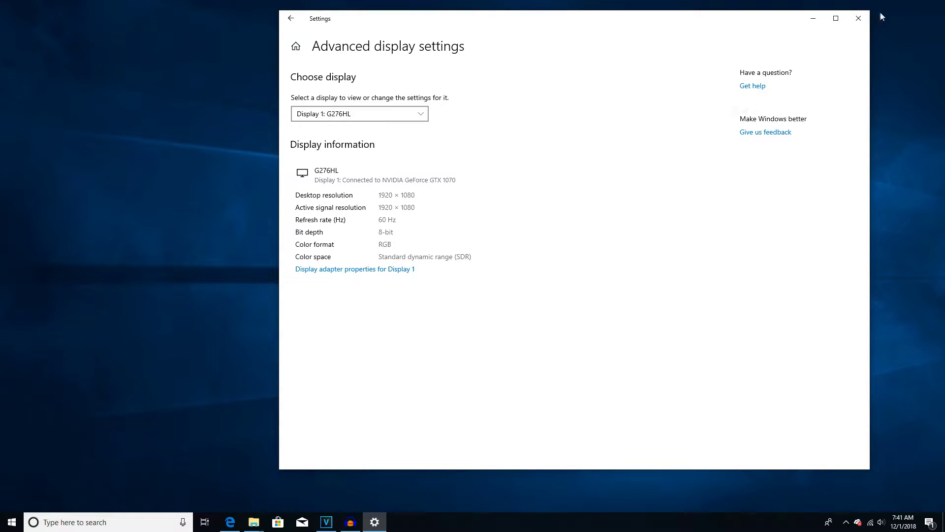
Close Settings and launch NVIDIA Control Panel from the desktop context menu.
click(858, 18)
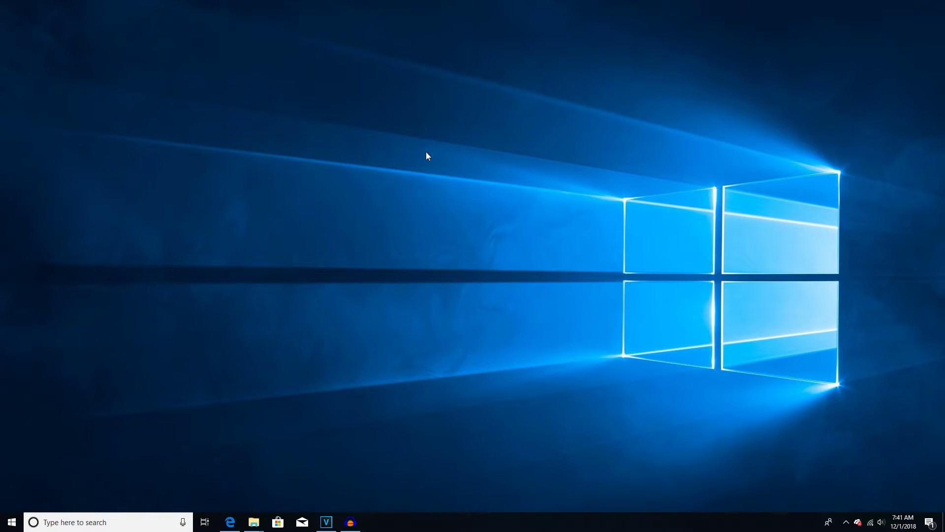
right_click(429, 173)
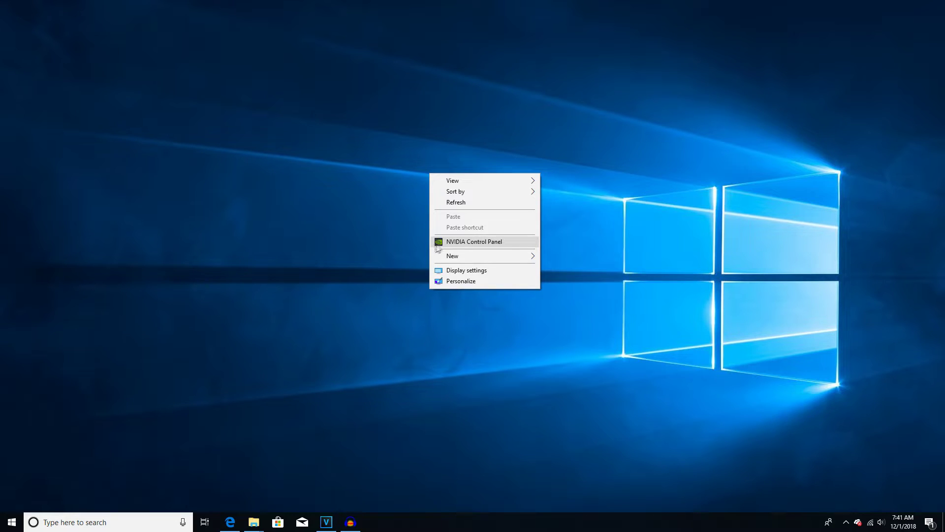
right_click(393, 239)
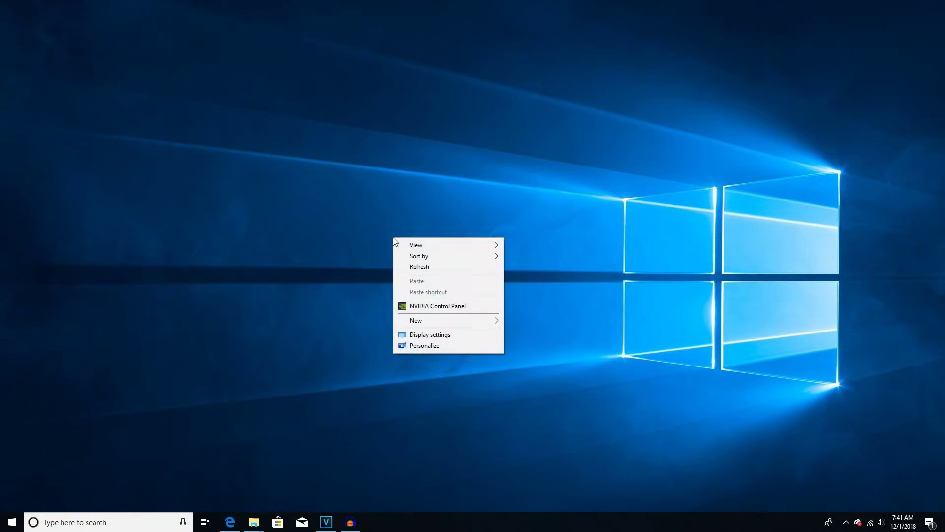
click(431, 304)
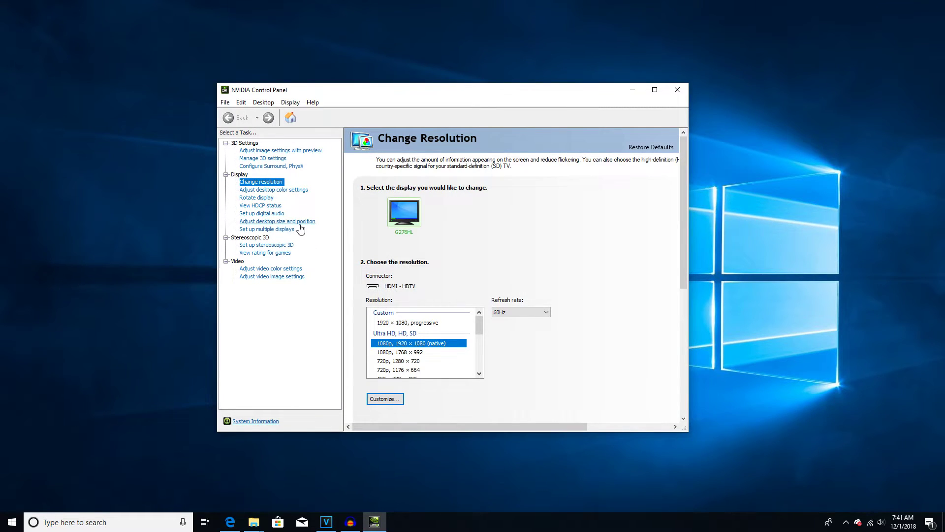
Open the Customize list under Change resolution and select the 1920 × 1080 64Hz entry.
click(279, 222)
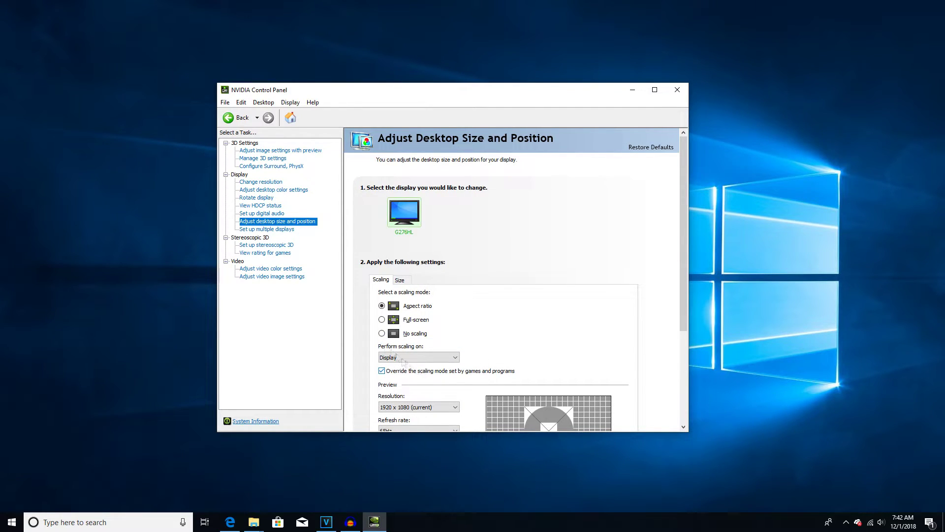
click(271, 183)
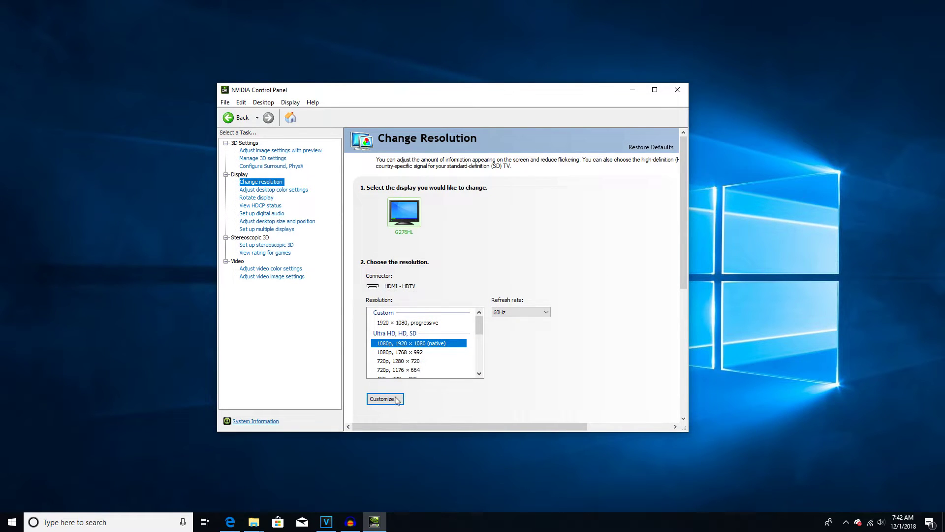
click(384, 399)
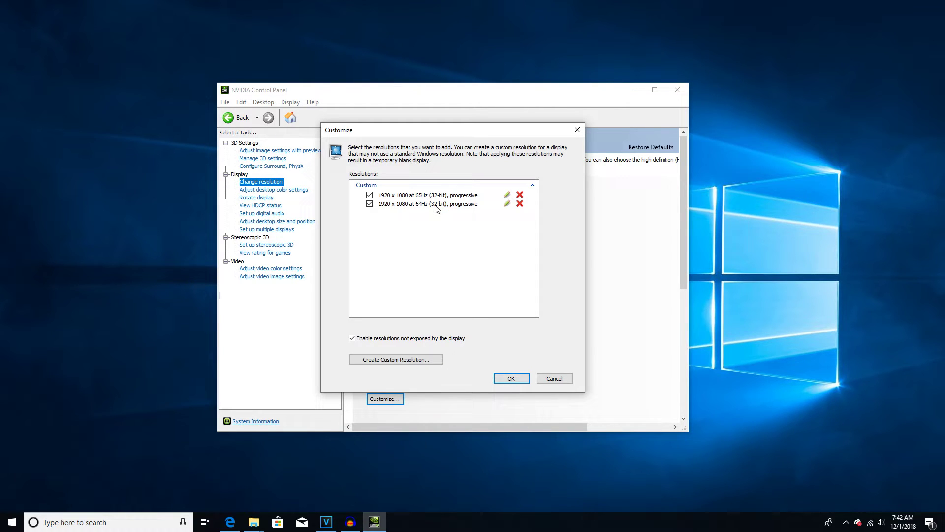
click(426, 203)
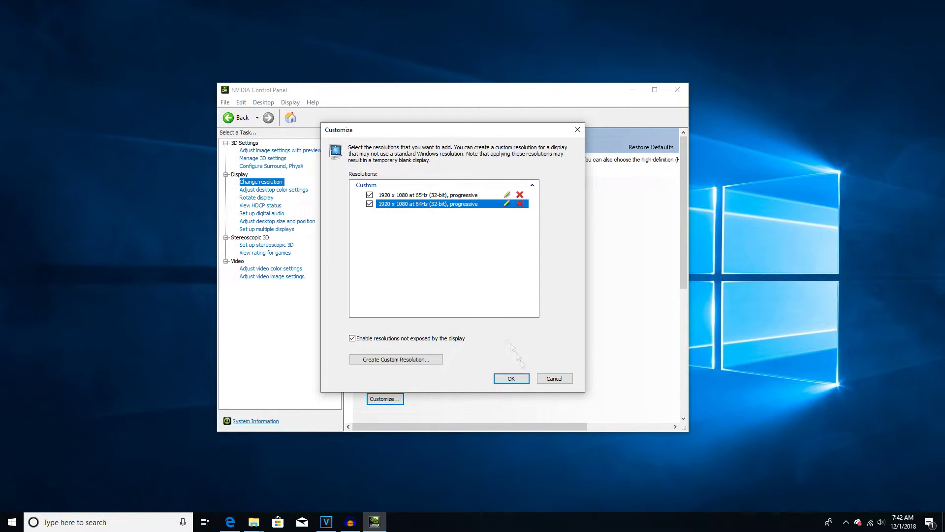
click(407, 360)
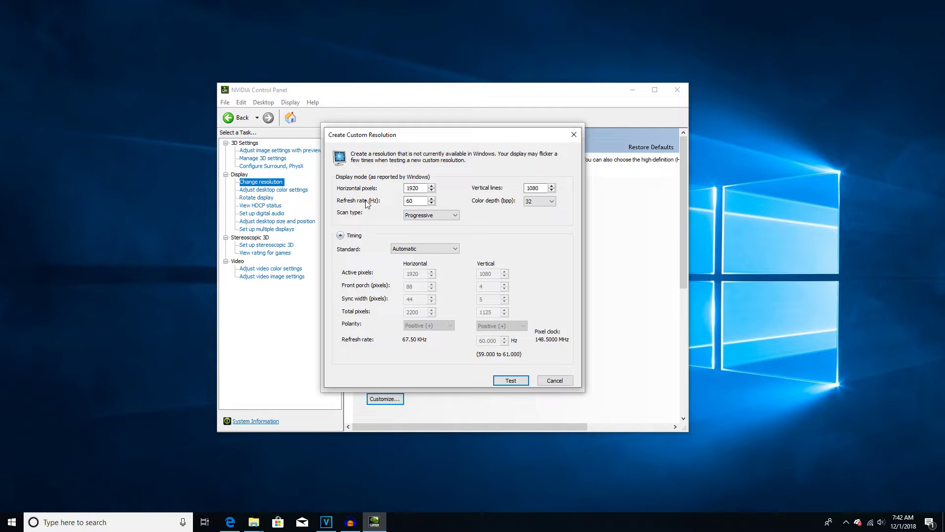
click(418, 202)
key(BackSpace)
text(4)
click(518, 380)
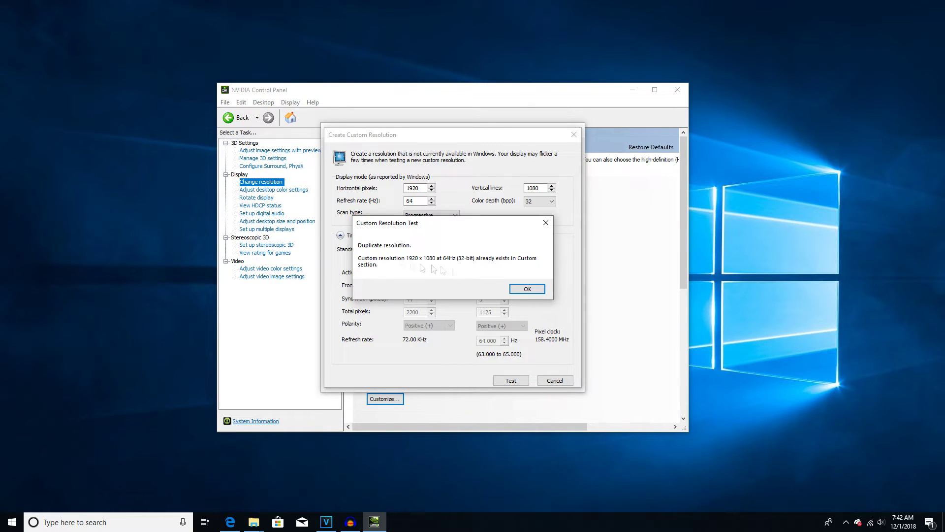
click(526, 289)
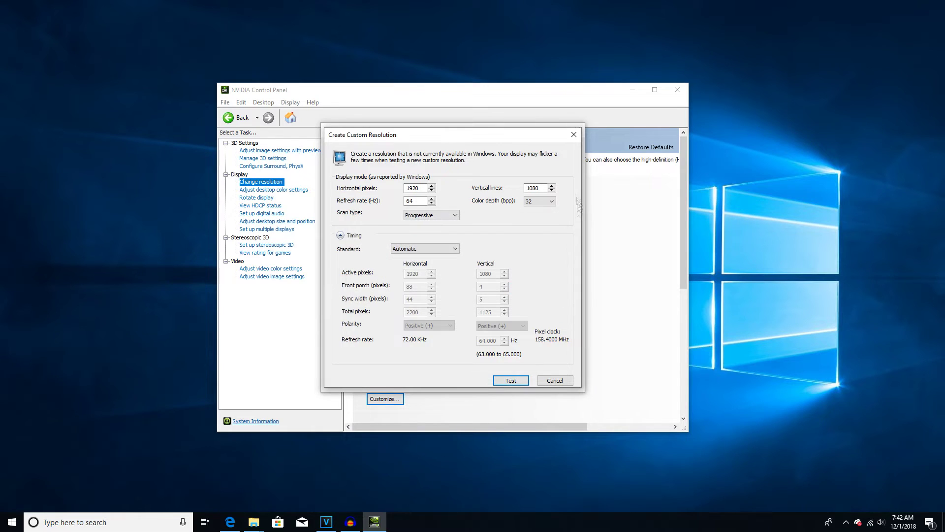
click(574, 134)
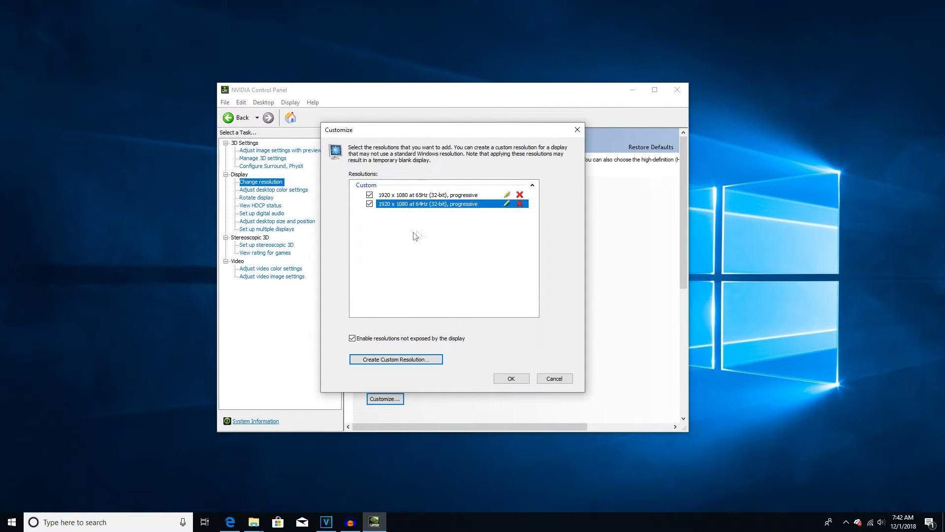
Apply and keep the custom 1920 × 1080 resolution at 64Hz, then close NVIDIA Control Panel.
click(549, 380)
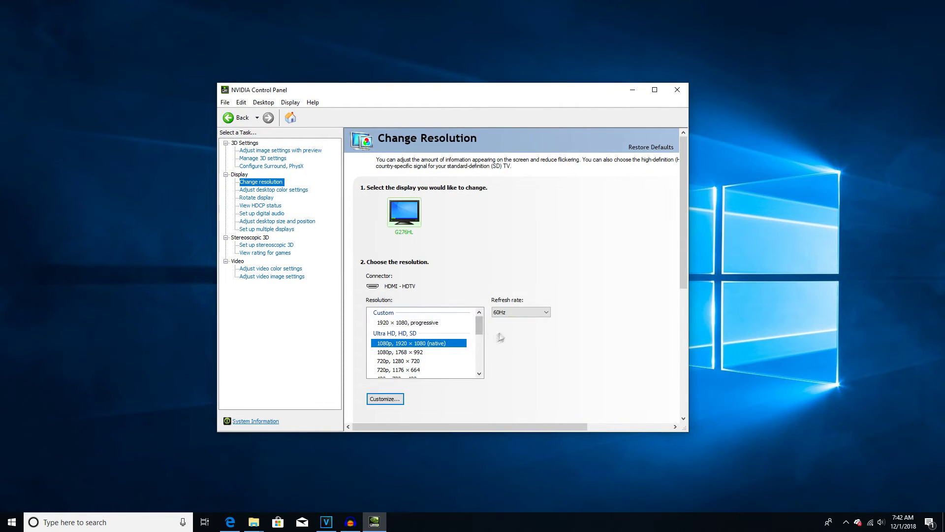
click(404, 323)
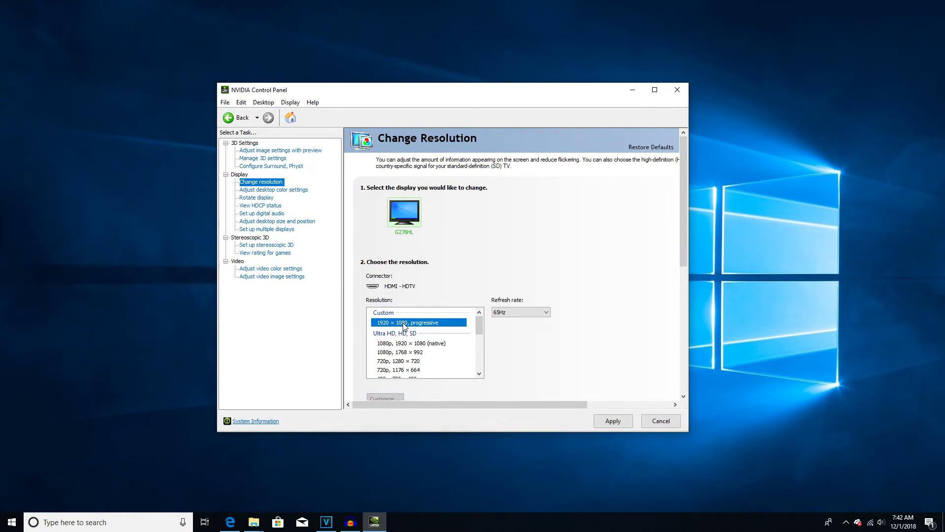
click(512, 314)
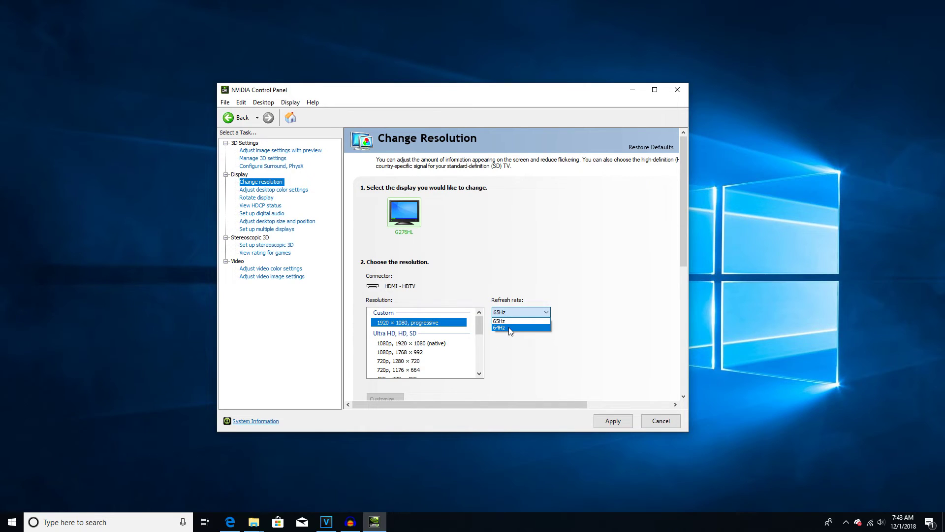
click(511, 330)
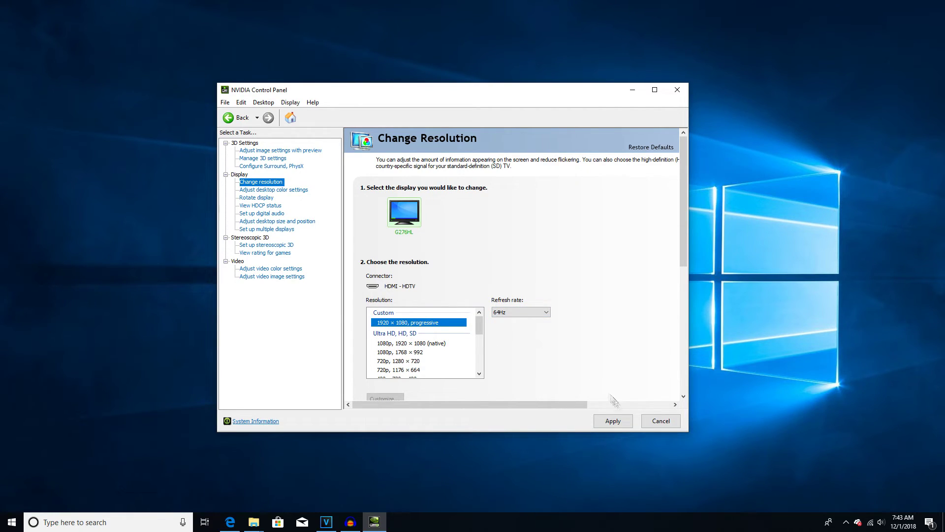
click(613, 422)
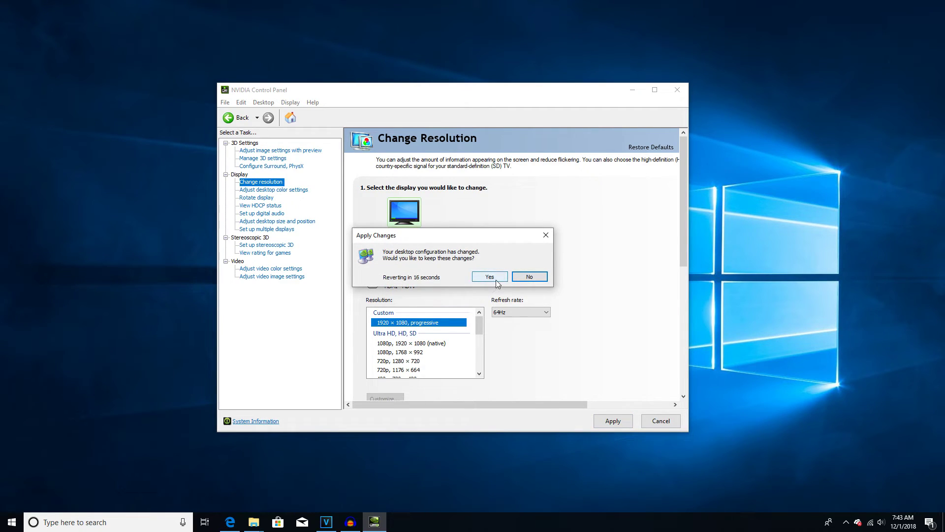
click(496, 280)
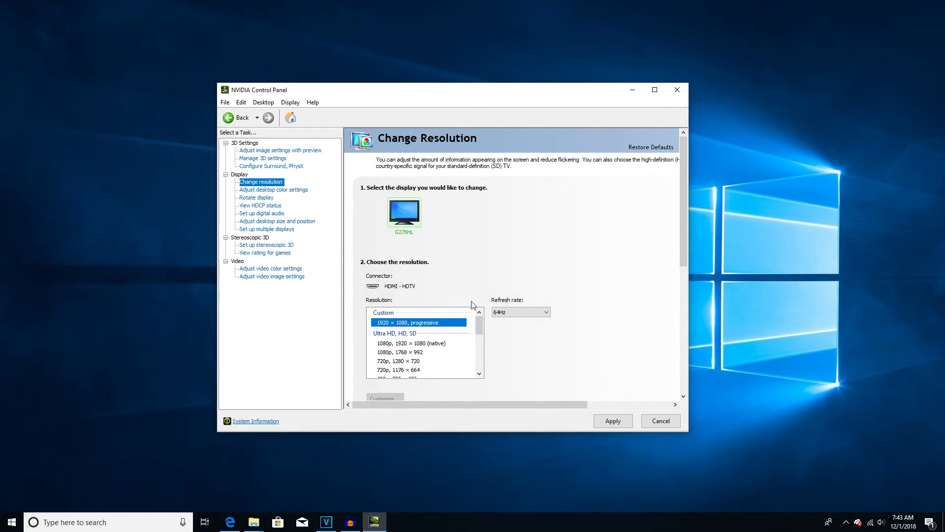
click(677, 90)
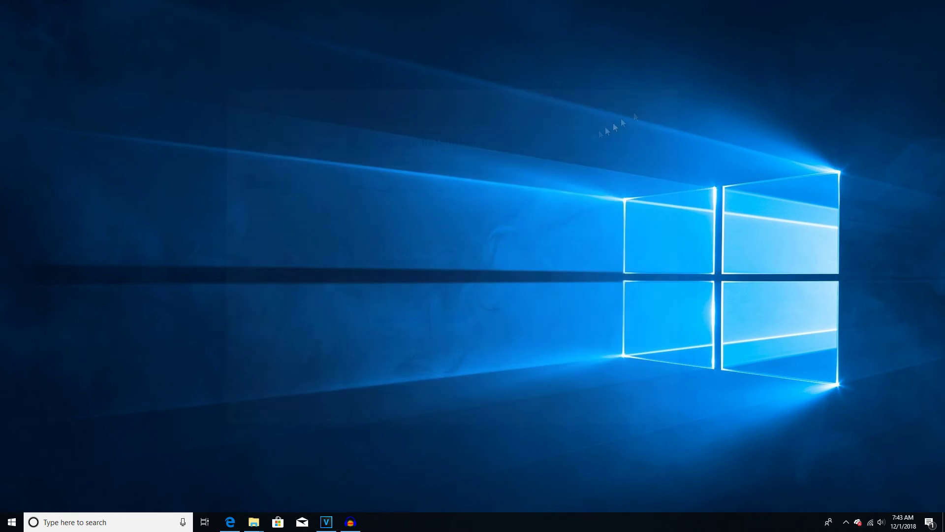
click(150, 522)
Verify in Advanced display settings that Display 1 runs 1920 × 1080 at 64 Hz, then close Settings.
text(dispay)
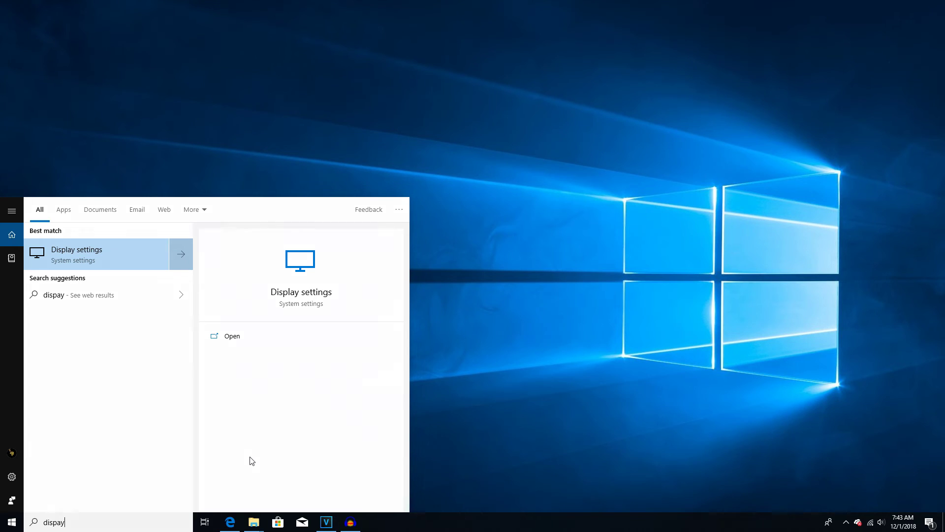
key(Return)
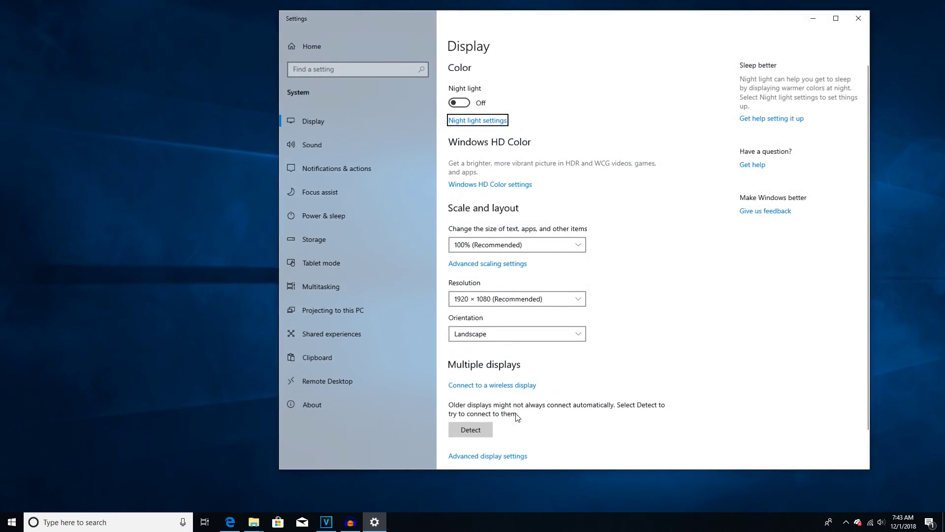
click(512, 417)
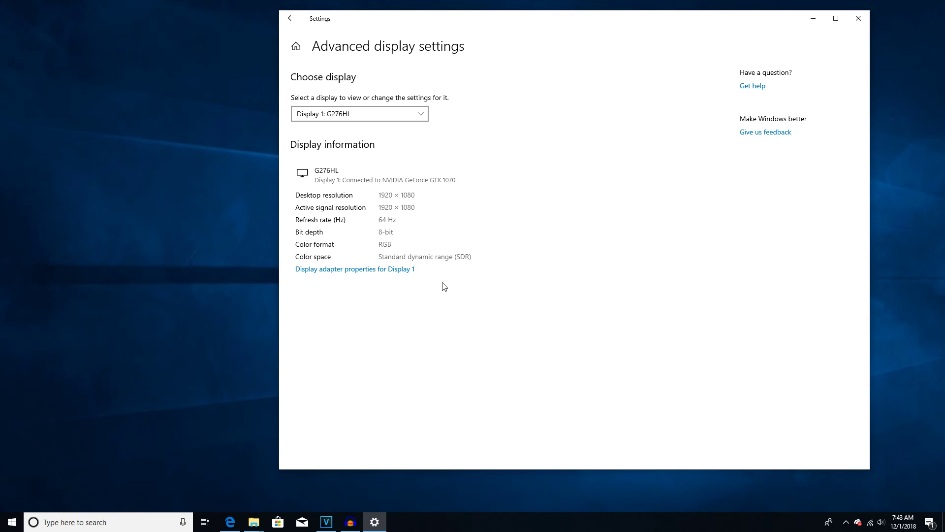
click(859, 18)
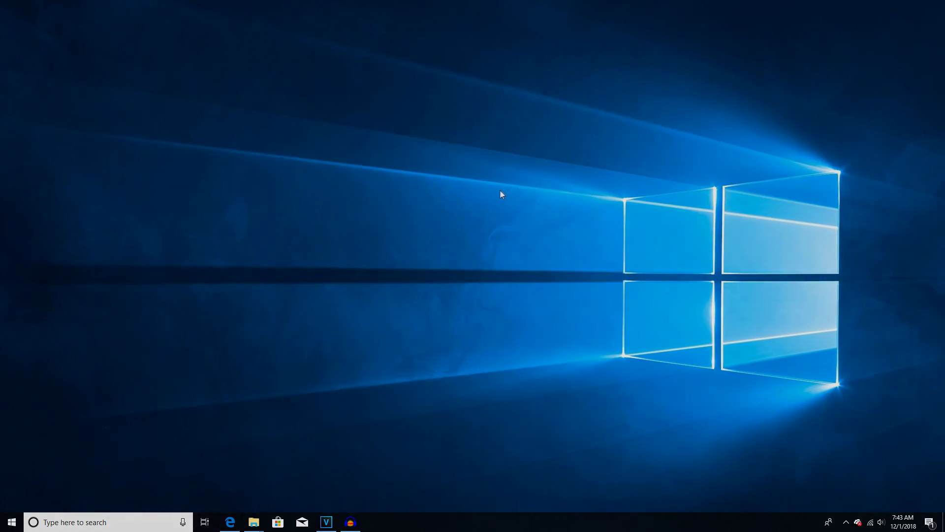